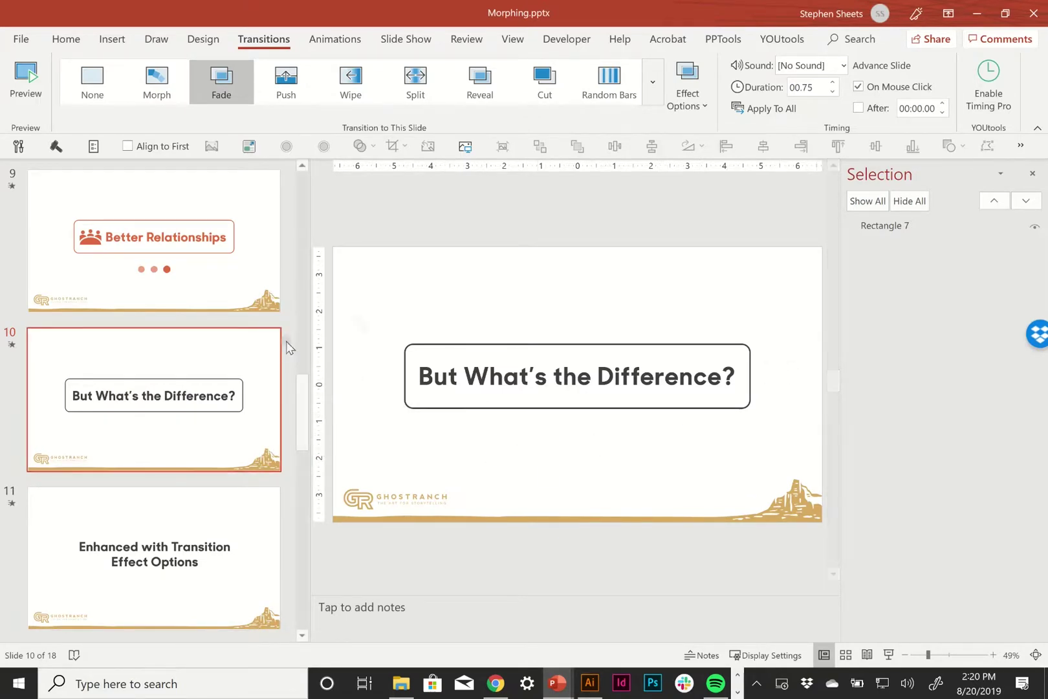
Step: Switch to the Home commands while on slide 10, 'But What's the Difference?'
left_click(65, 40)
Step: Open the Selection Pane and check that slide 10's title shape is Rectangle 7
left_click(689, 87)
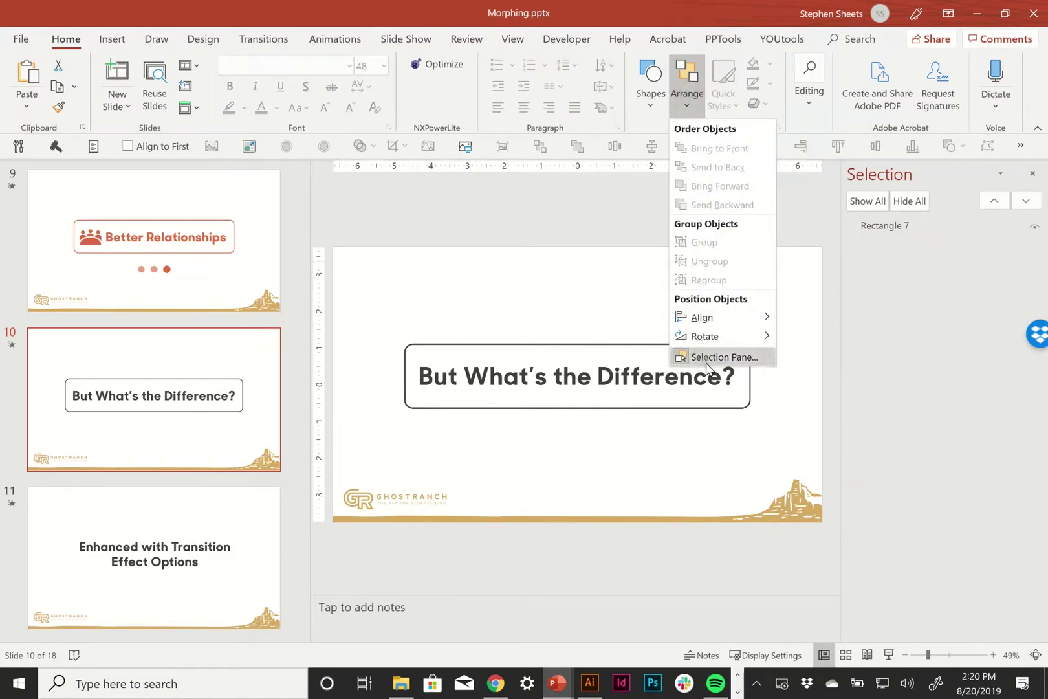
left_click(906, 291)
left_click(635, 353)
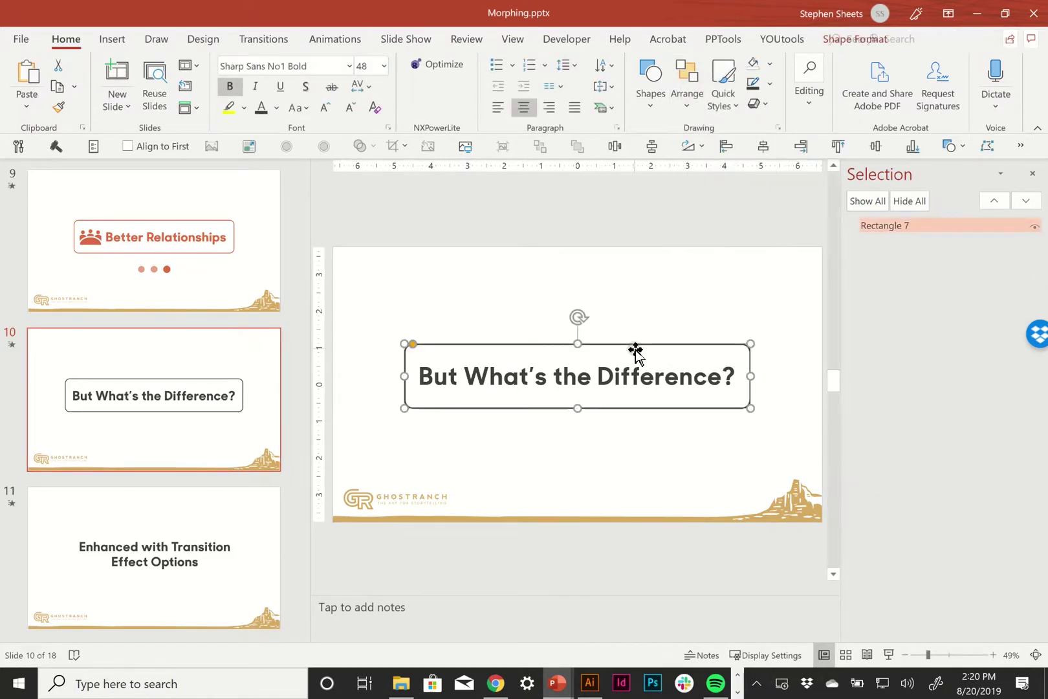
left_click(891, 233)
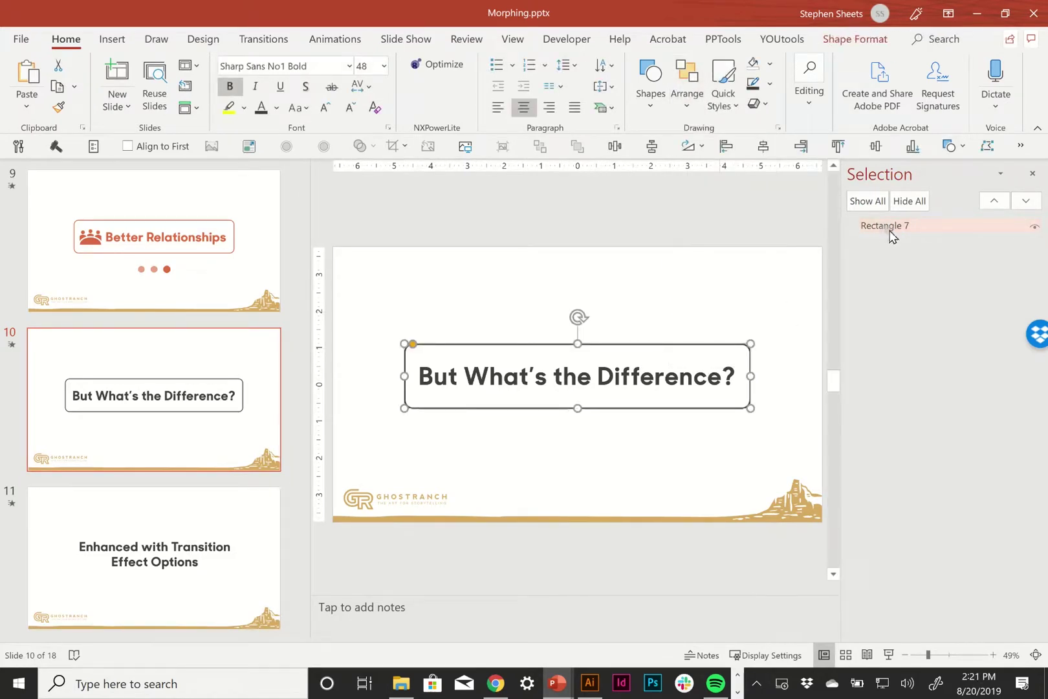
left_click(608, 310)
Step: On slide 9, Better Relationships, select !!Oval L and !!Oval M in the Selection Pane
left_click(194, 301)
scroll(201, 316, "up", 1)
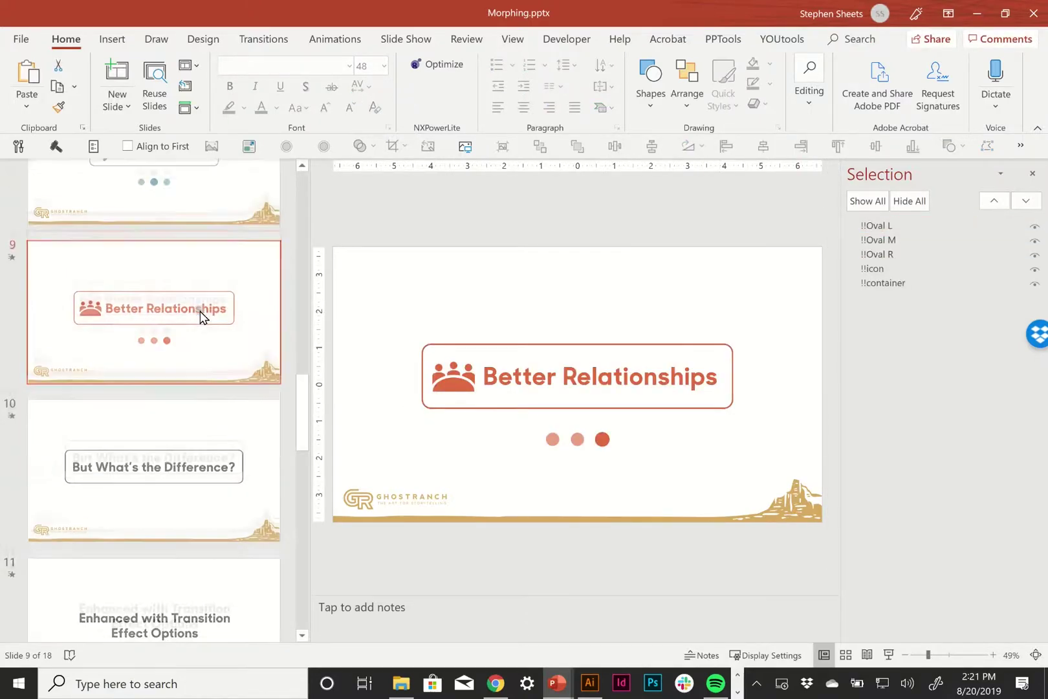
scroll(201, 315, "up", 3)
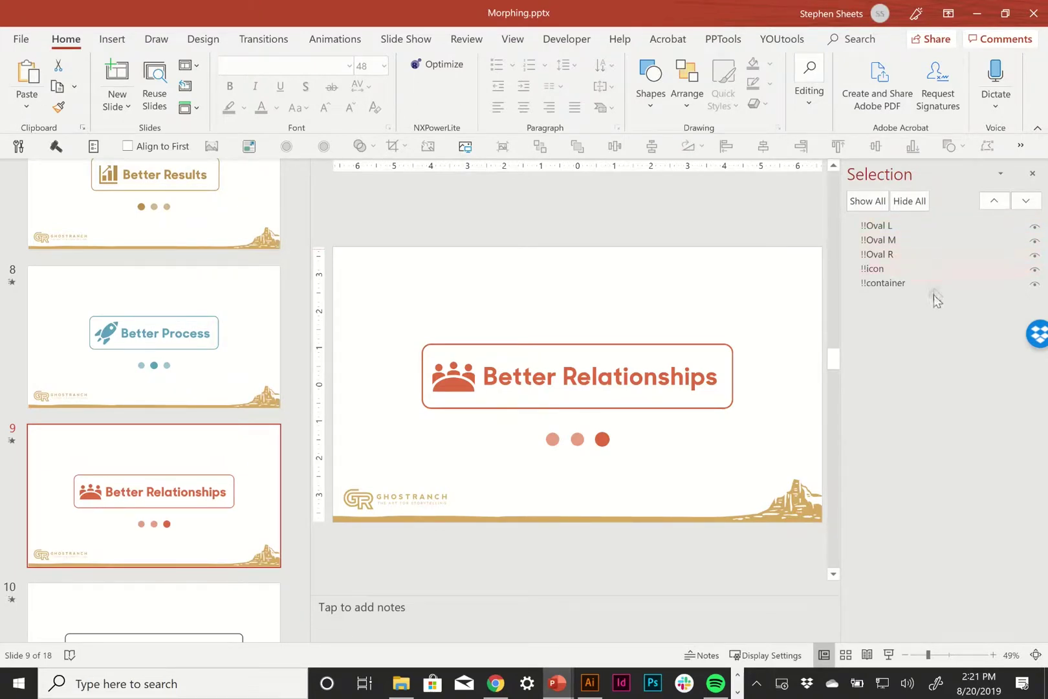
left_click(924, 225)
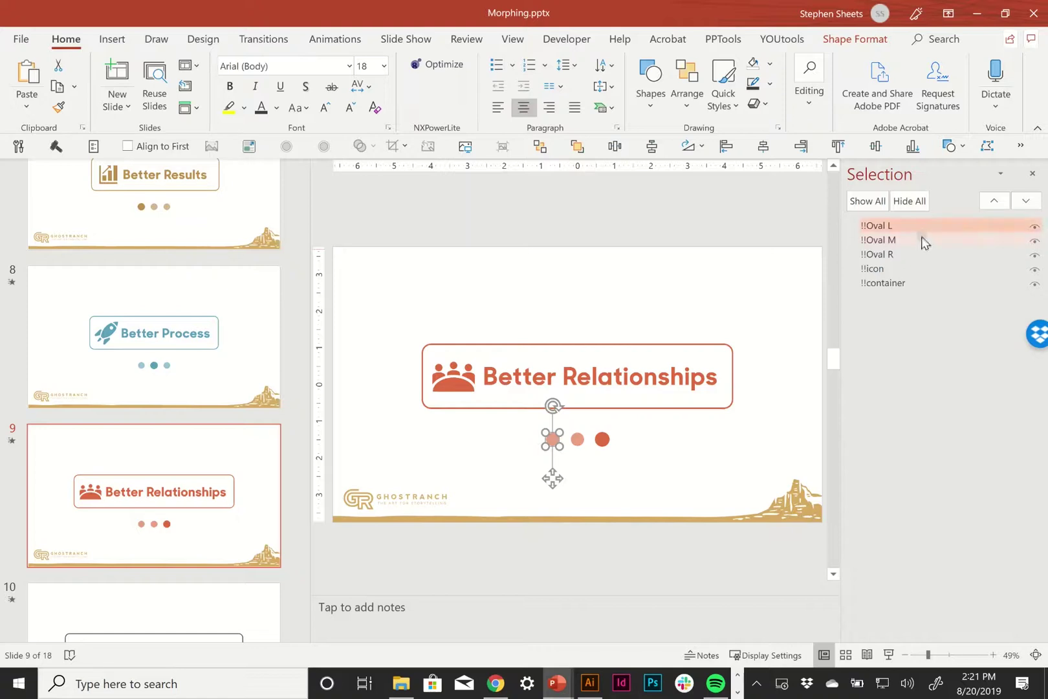
left_click(924, 241)
left_click(913, 256)
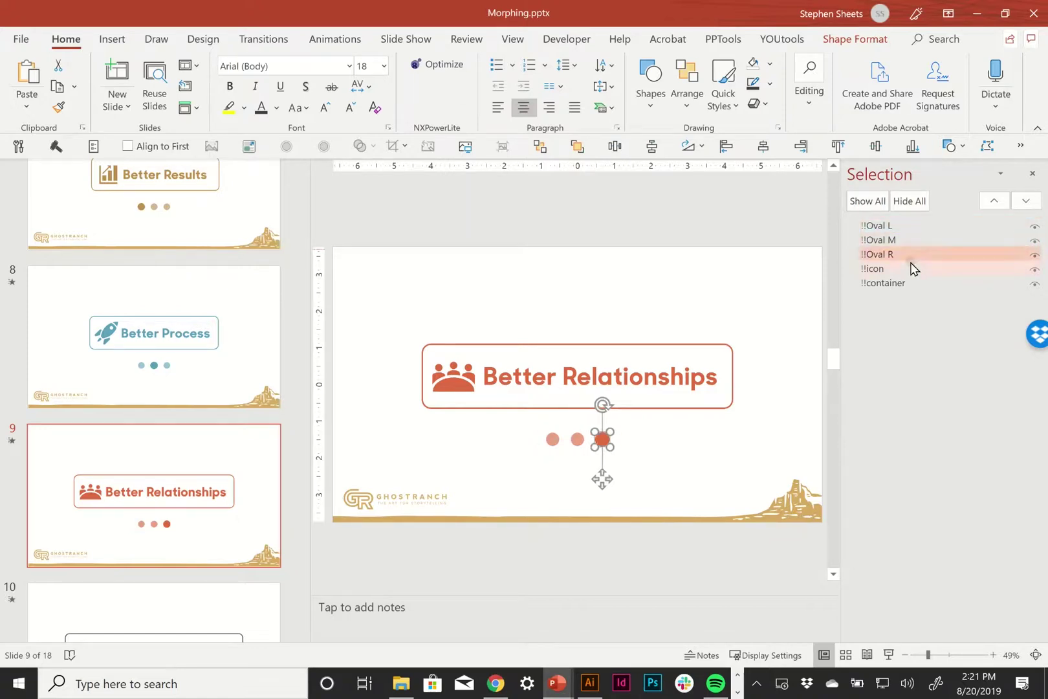
left_click(910, 268)
left_click(911, 282)
left_click_drag(693, 351, 681, 297)
key("ctrl+z")
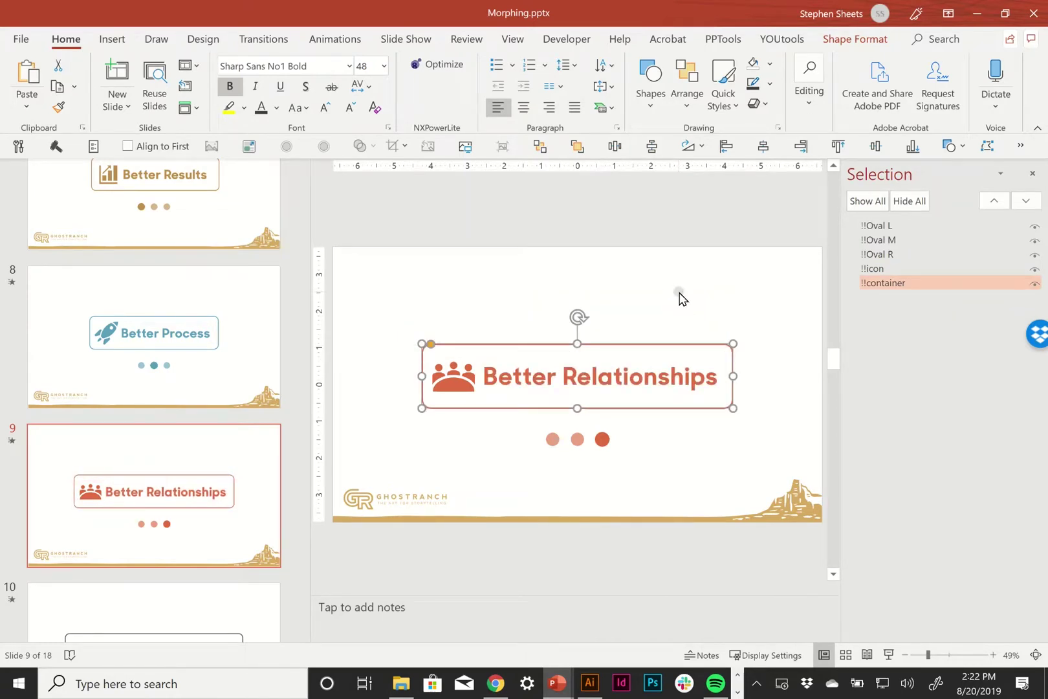
left_click(185, 328)
left_click(187, 225)
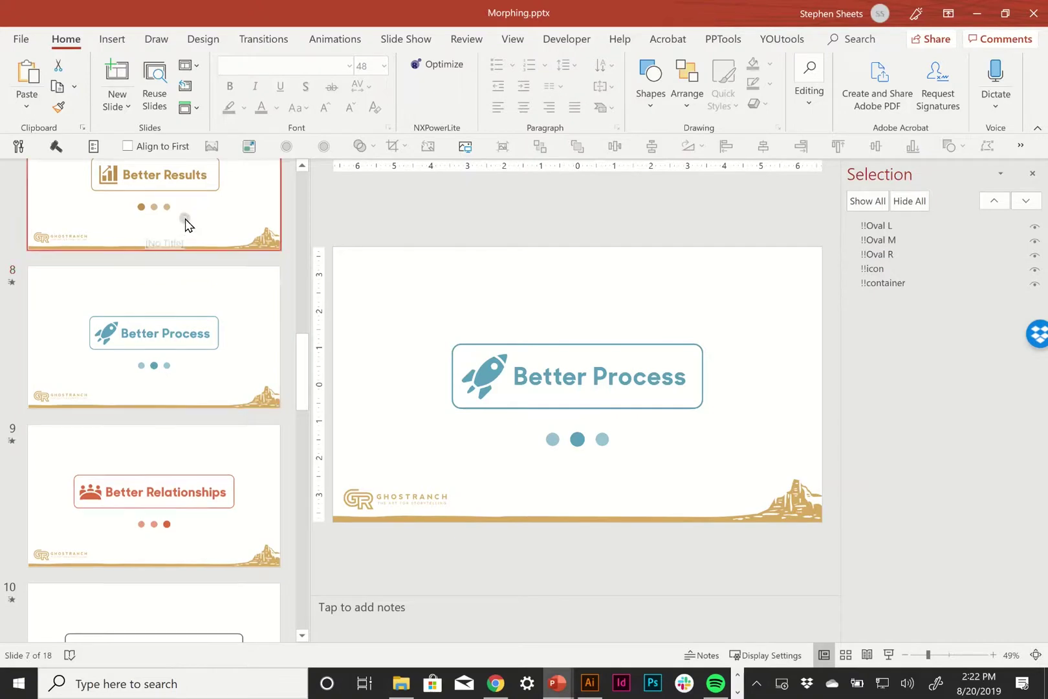
left_click(185, 366)
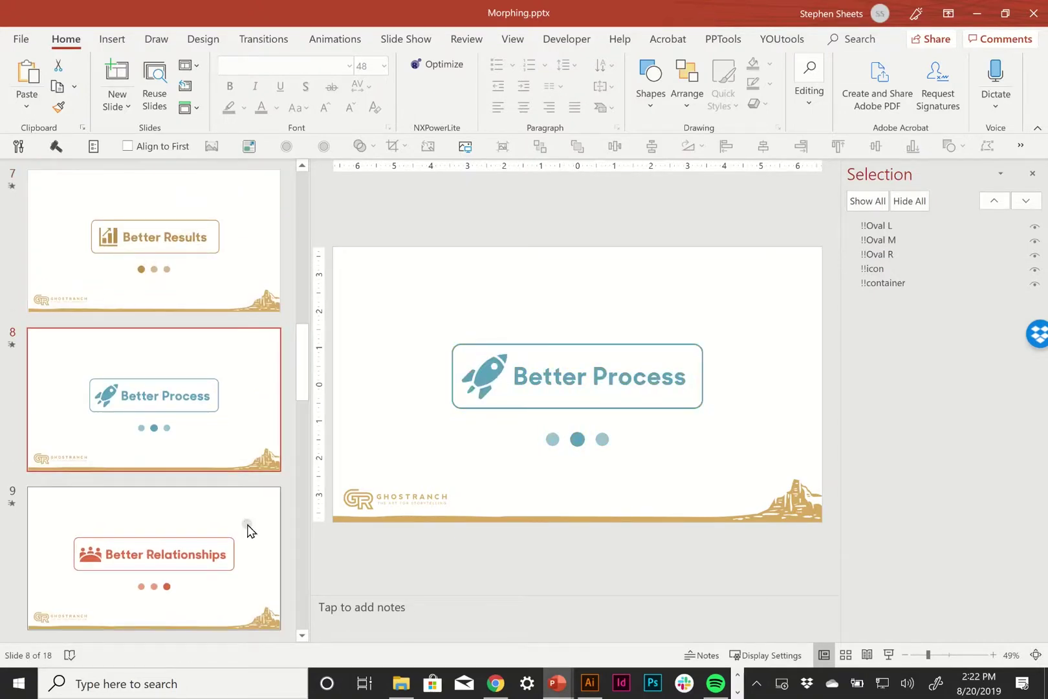
left_click(252, 527)
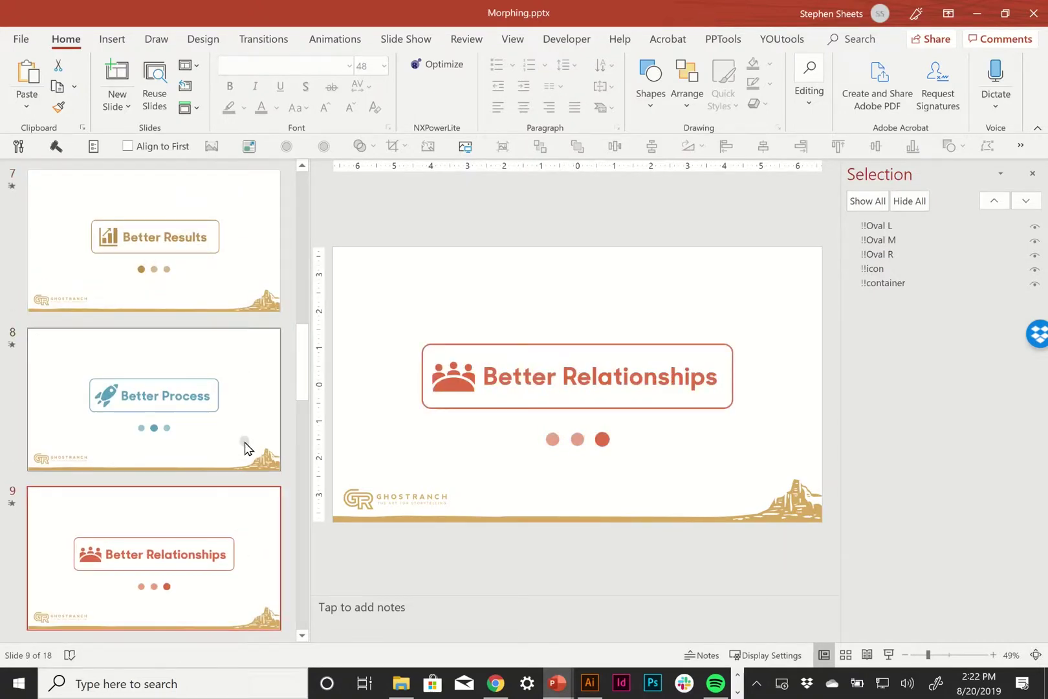
scroll(250, 451, "down", 1)
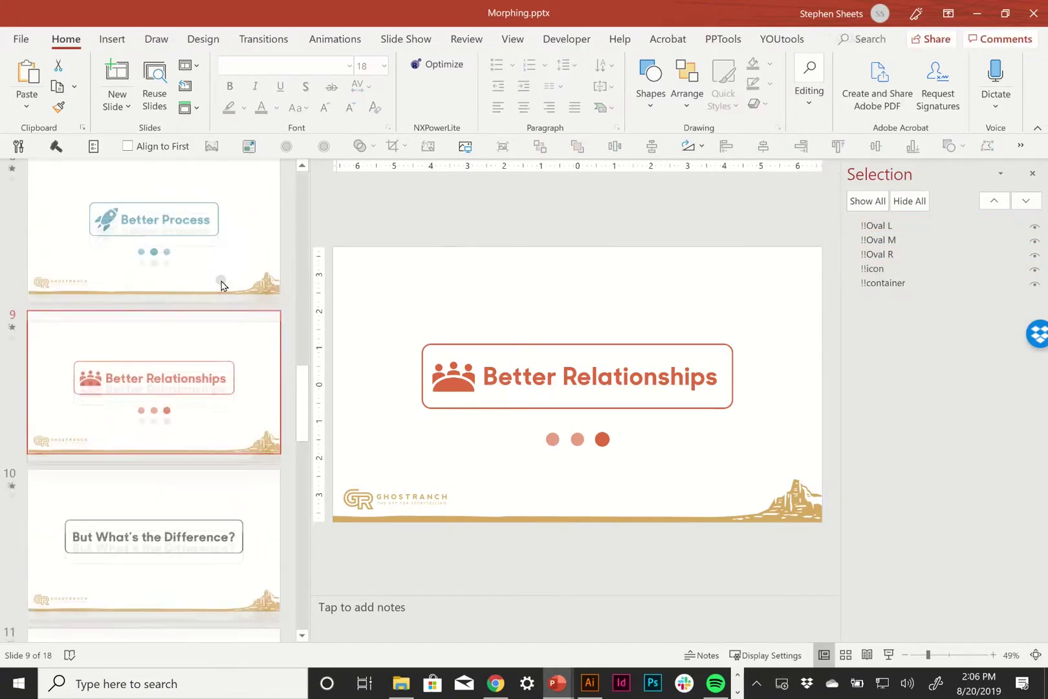
scroll(222, 282, "up", 1)
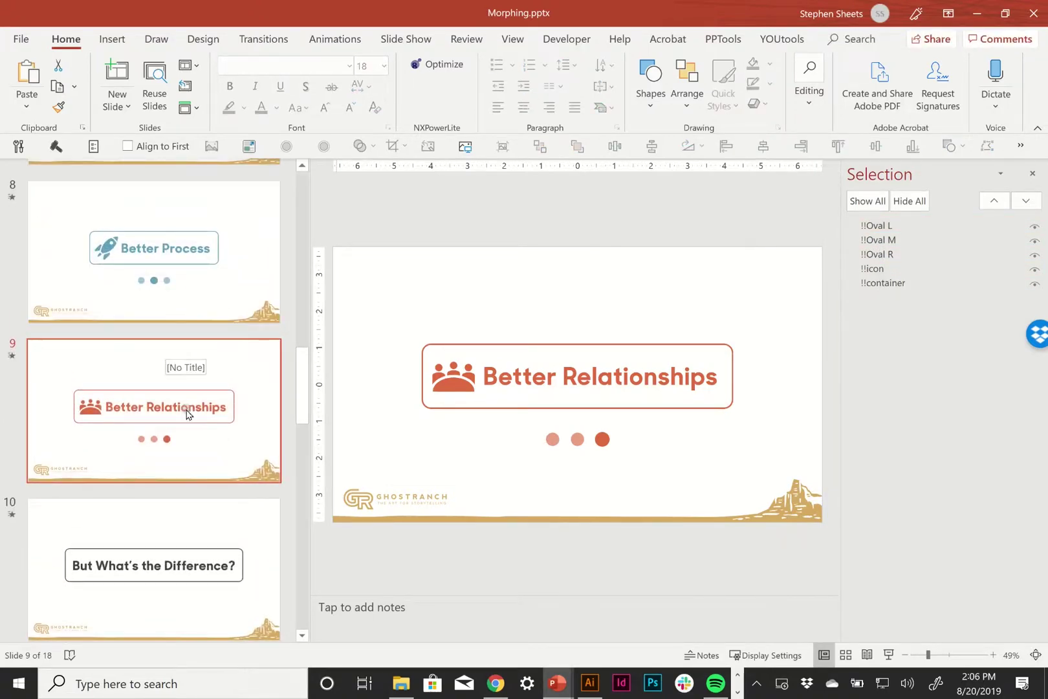
left_click(217, 310)
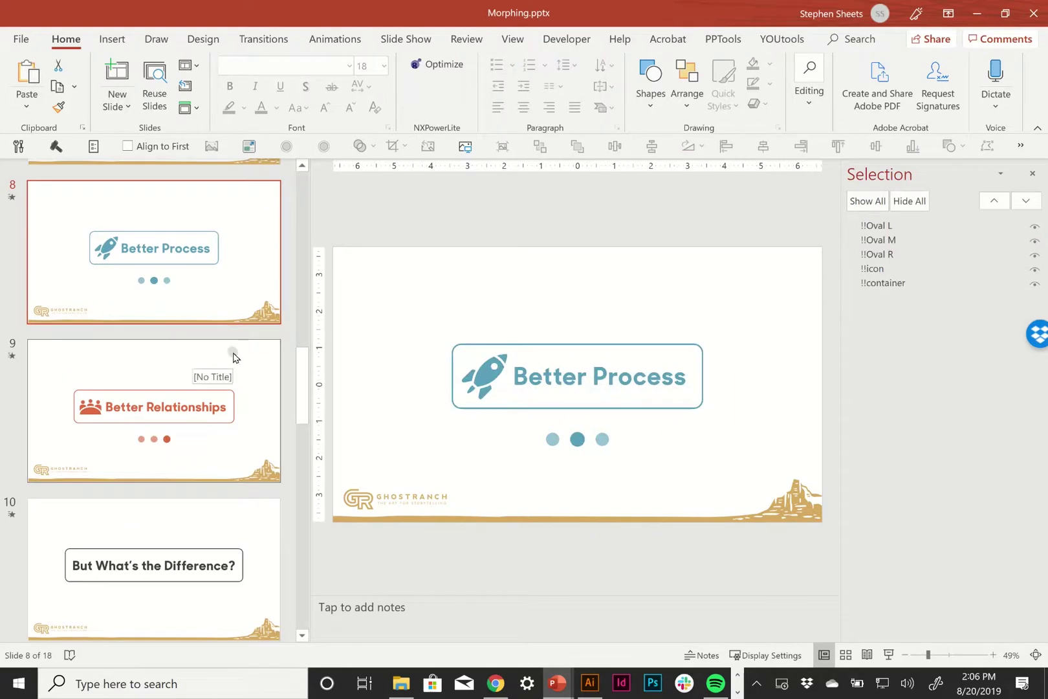
scroll(178, 286, "up", 1)
left_click(205, 230)
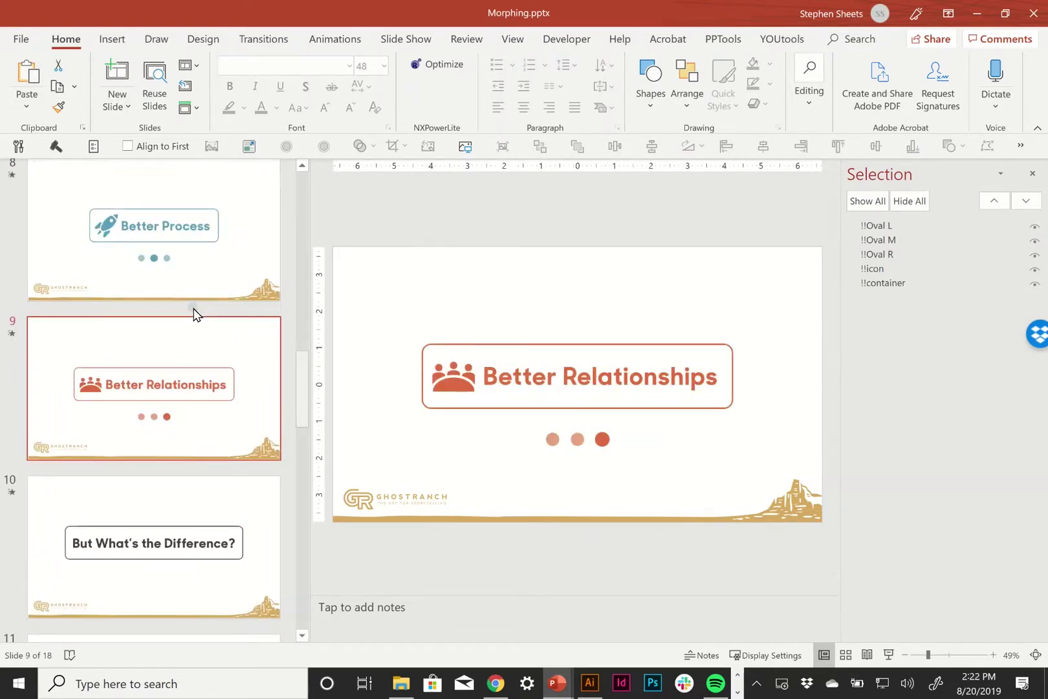
scroll(194, 314, "up", 1)
Step: Browse past slides 8 and 11 to slide 13, Better Process, and open its Morph effect options
left_click(189, 340)
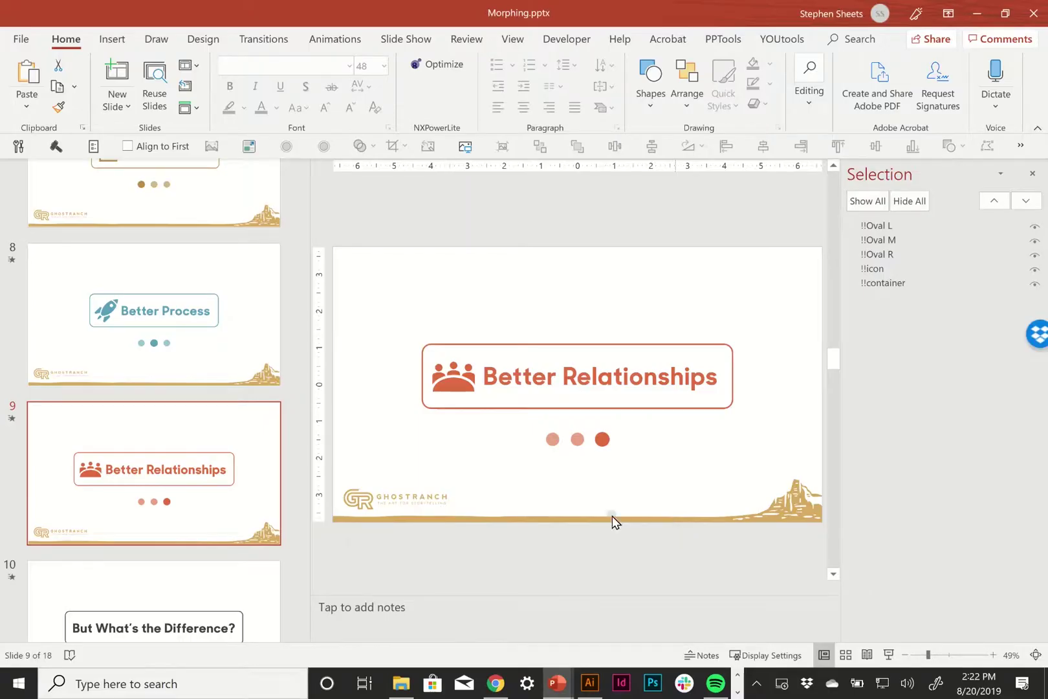
scroll(168, 608, "down", 3)
left_click(179, 537)
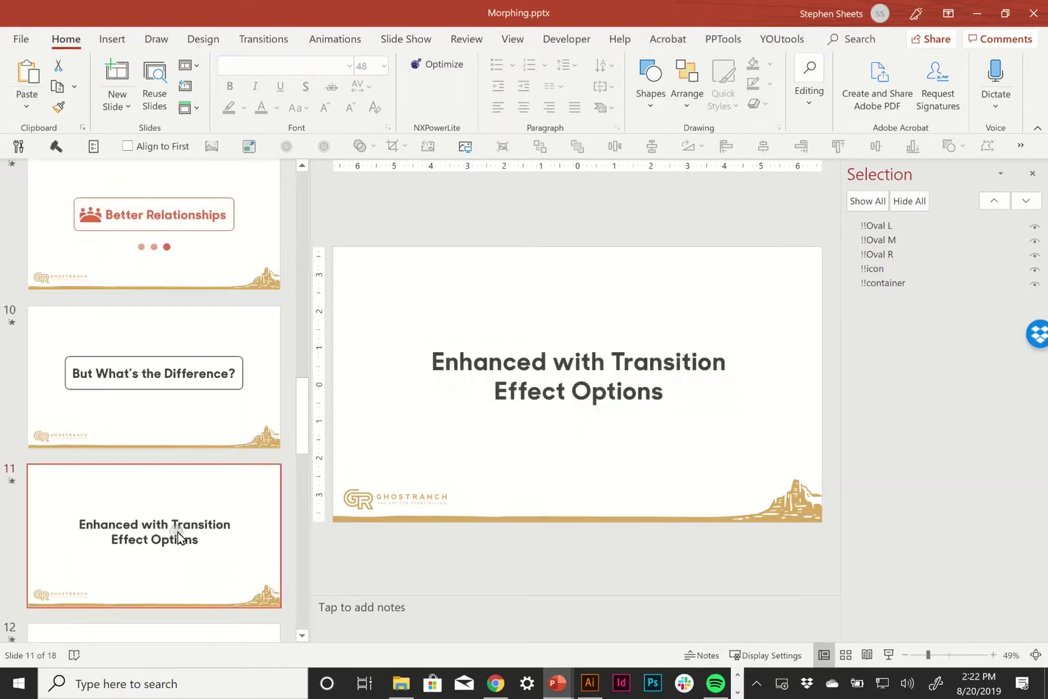
scroll(199, 467, "down", 1)
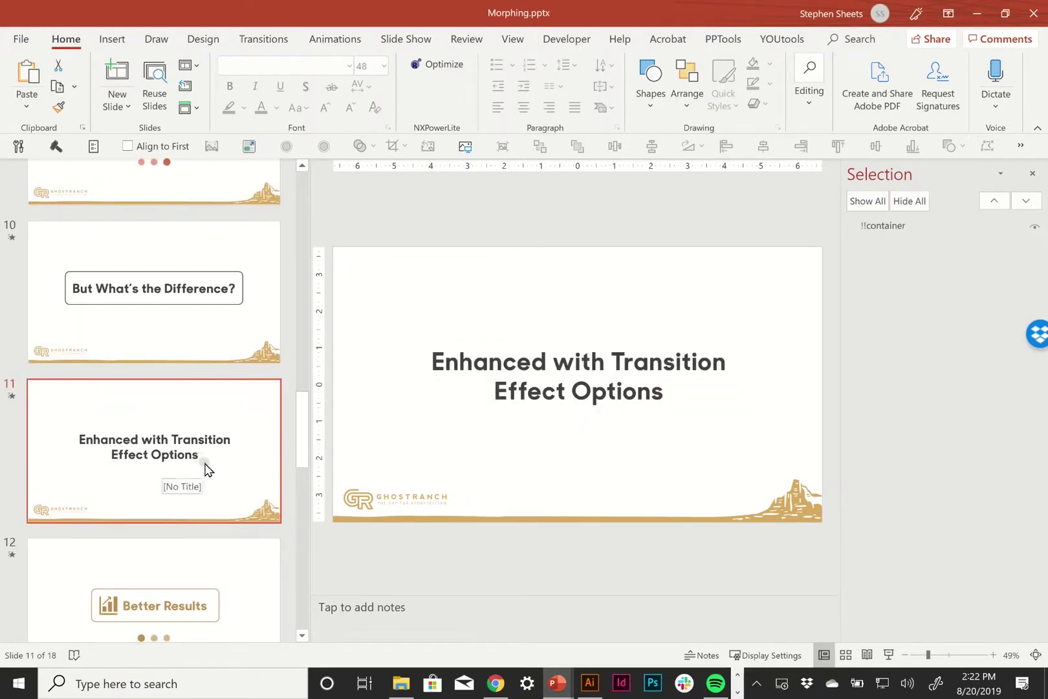
scroll(201, 468, "down", 2)
scroll(206, 469, "down", 1)
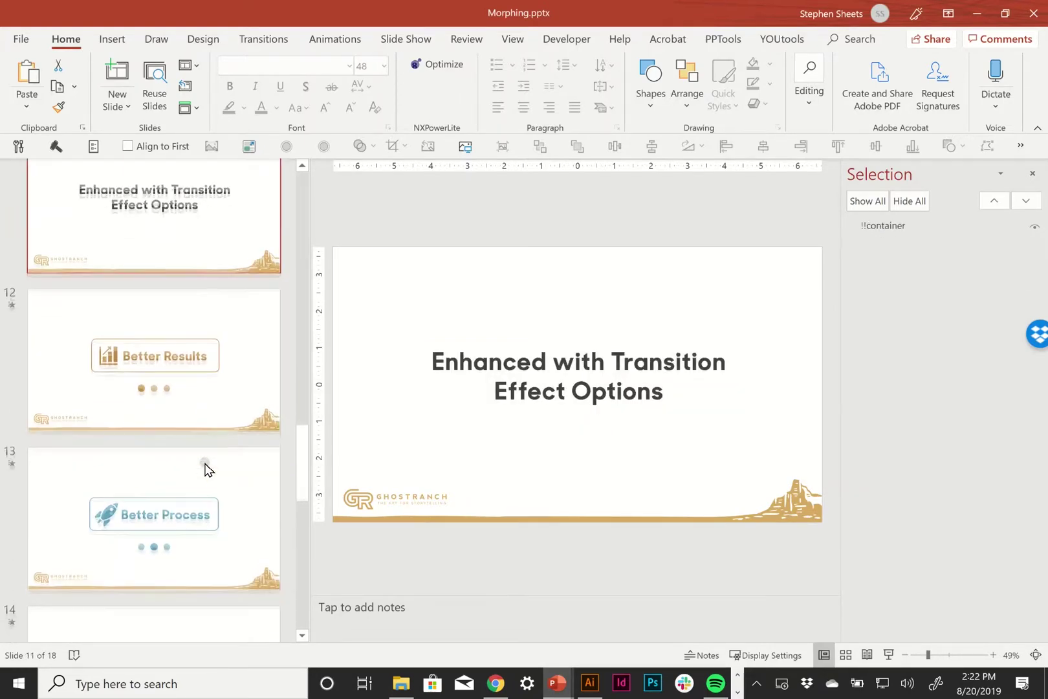
left_click(216, 514)
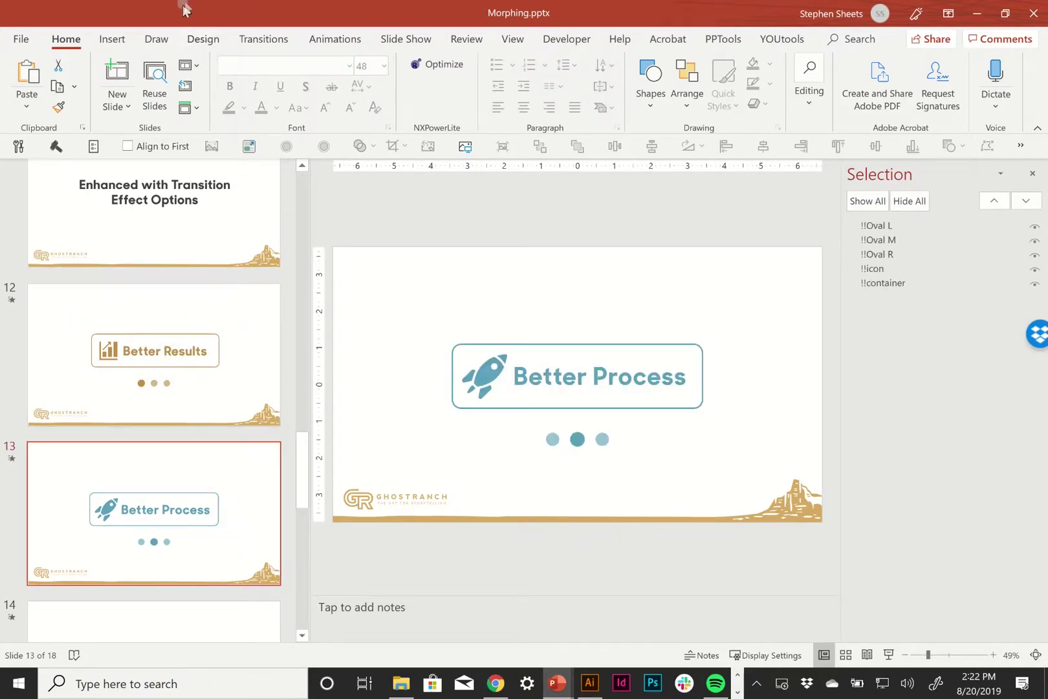
left_click(259, 39)
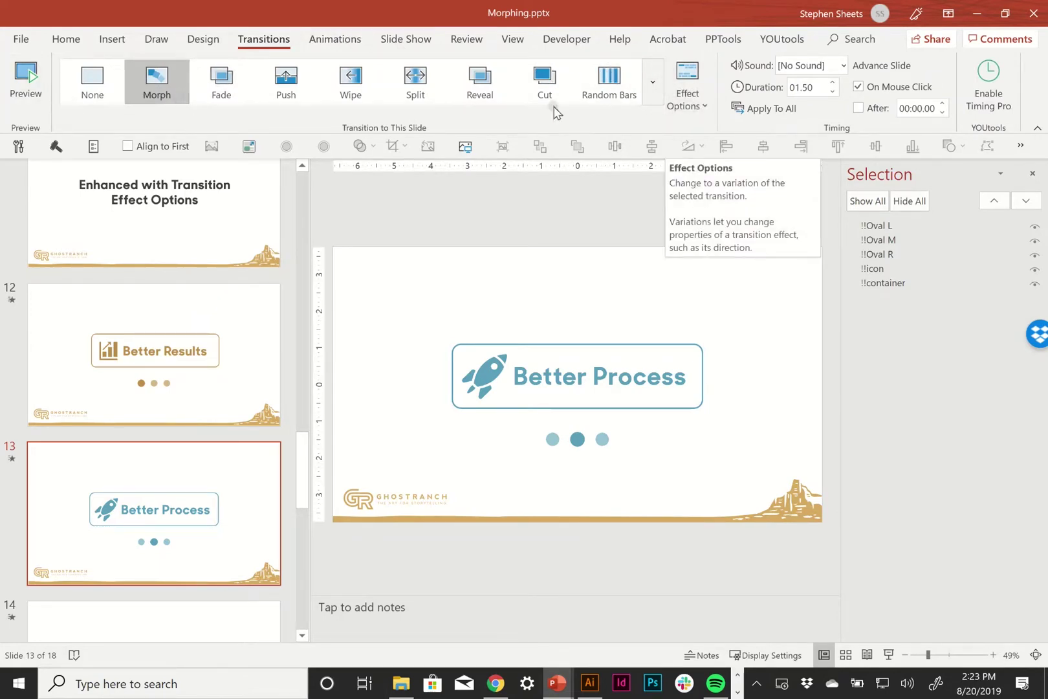
left_click(691, 100)
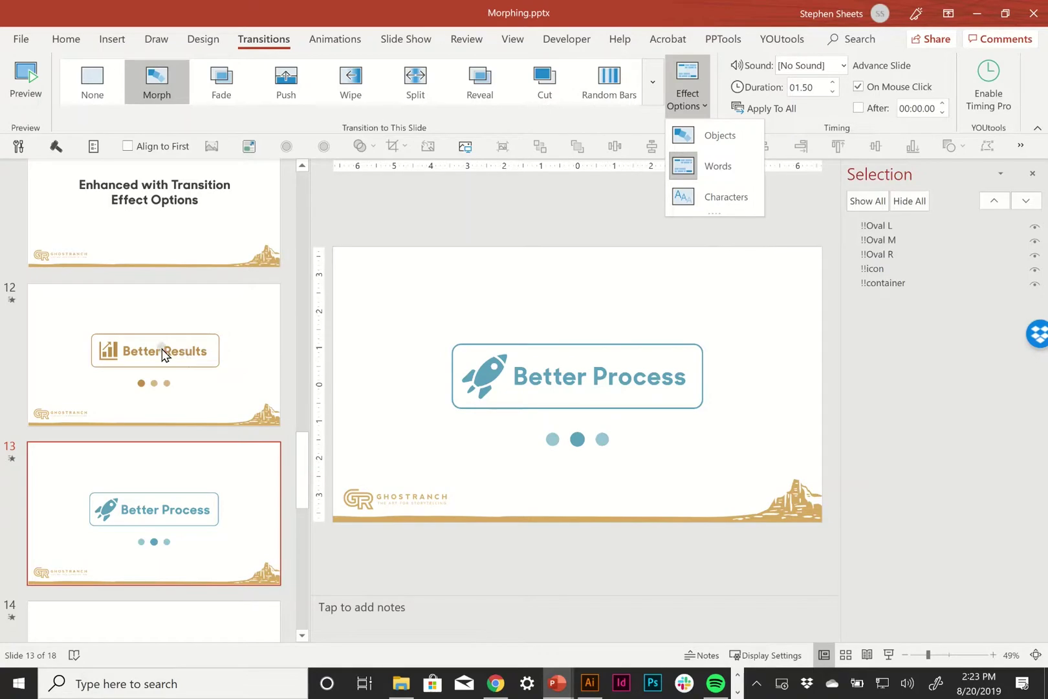
Step: Set slide 13's Morph to Words, preview the show from slide 12, then open slide 17
left_click(135, 351)
left_click(136, 351)
left_click(888, 655)
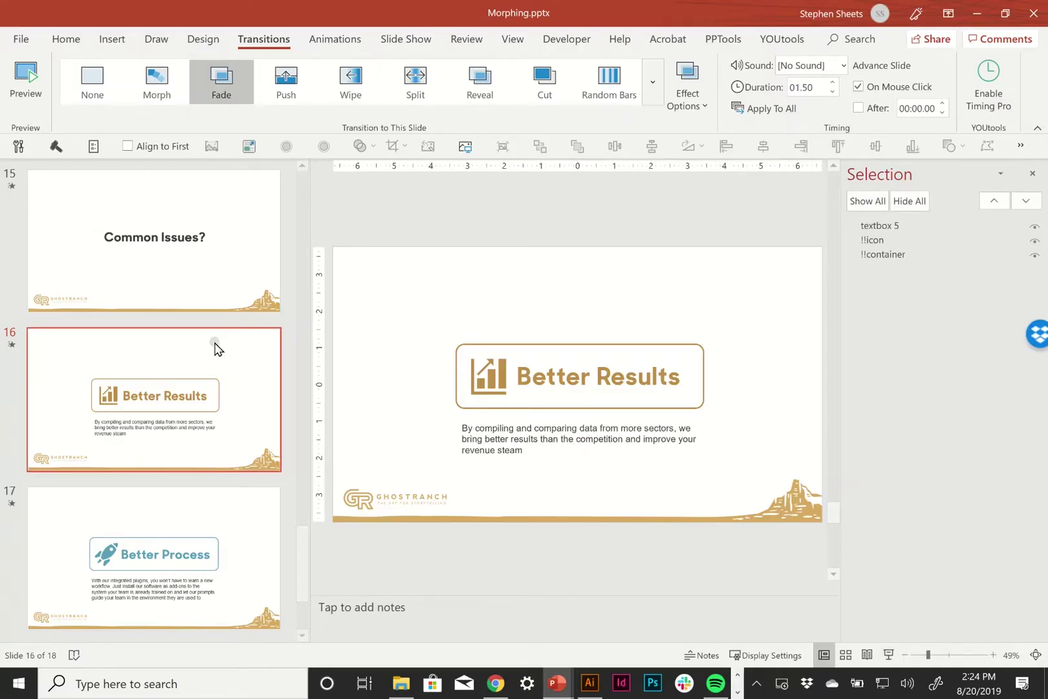
left_click(165, 573)
Step: Select slide 17's body text box to see its name, textbox9, in the Selection pane
left_click(510, 422)
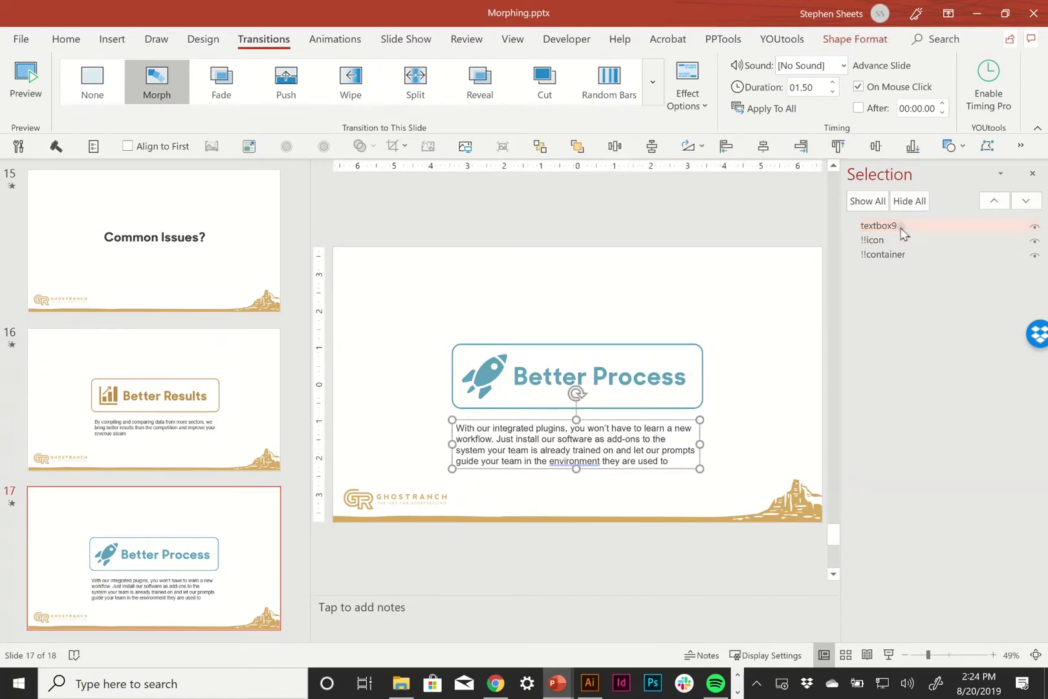
left_click(292, 484)
scroll(258, 458, "down", 2)
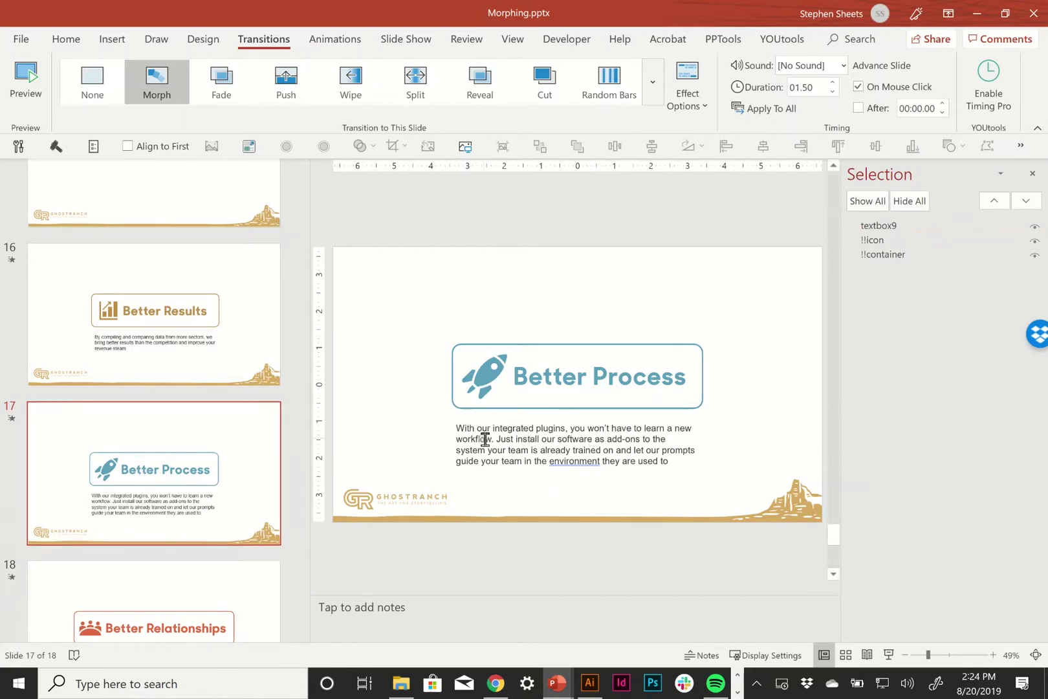
left_click(522, 449)
left_click(508, 422)
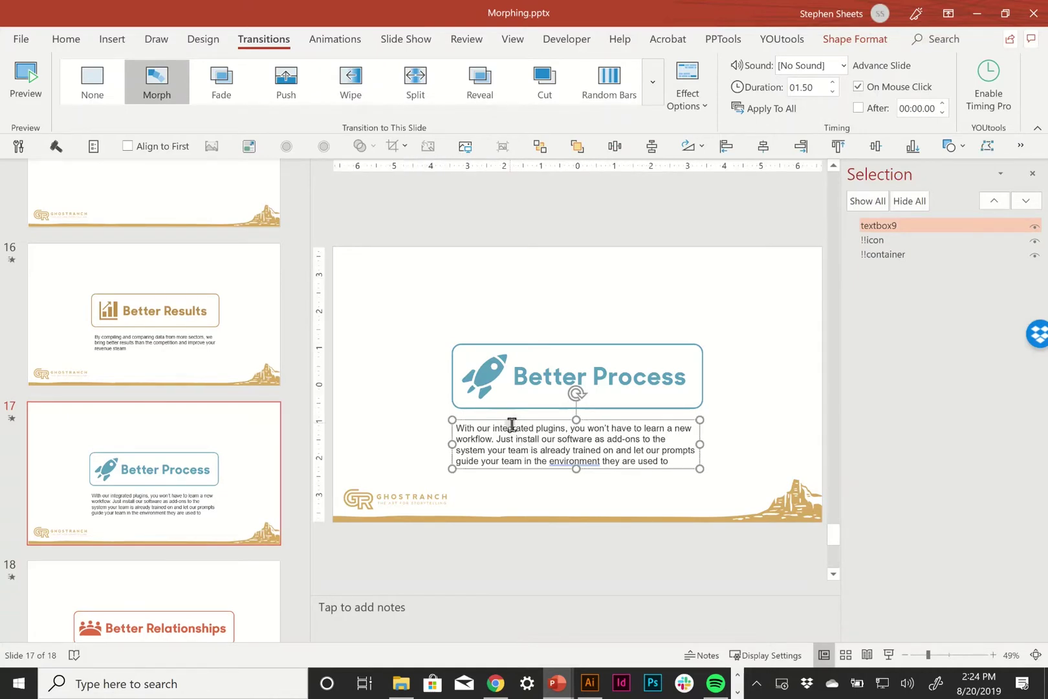
Step: Compare the text boxes on slides 16 and 18, then return to slide 17 on Home
left_click(124, 359)
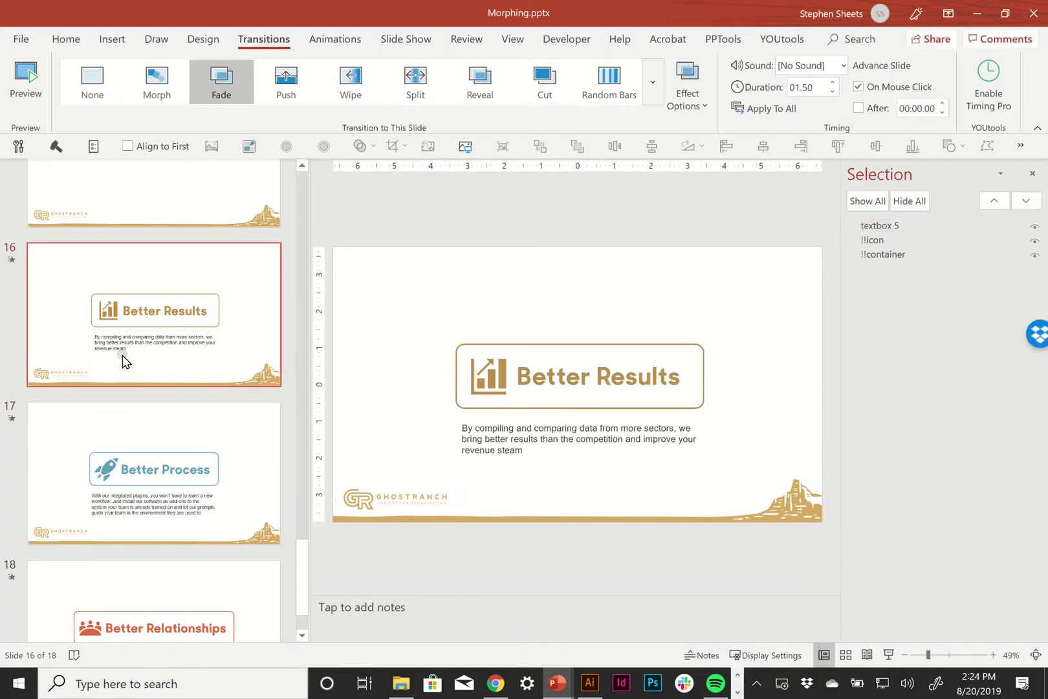
left_click(132, 585)
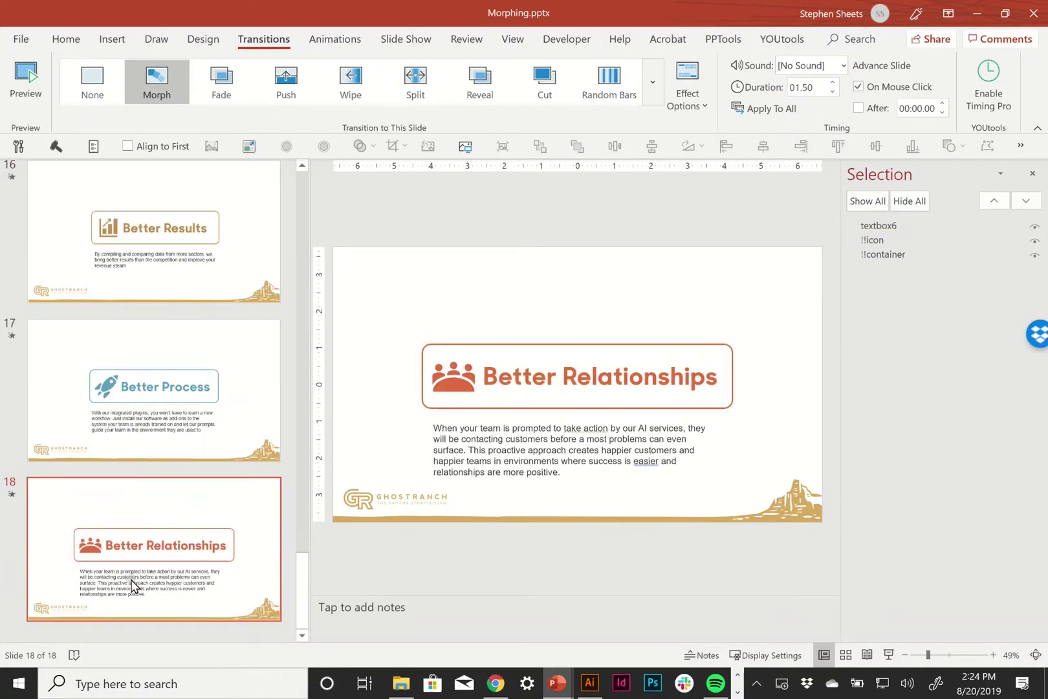
left_click(137, 416)
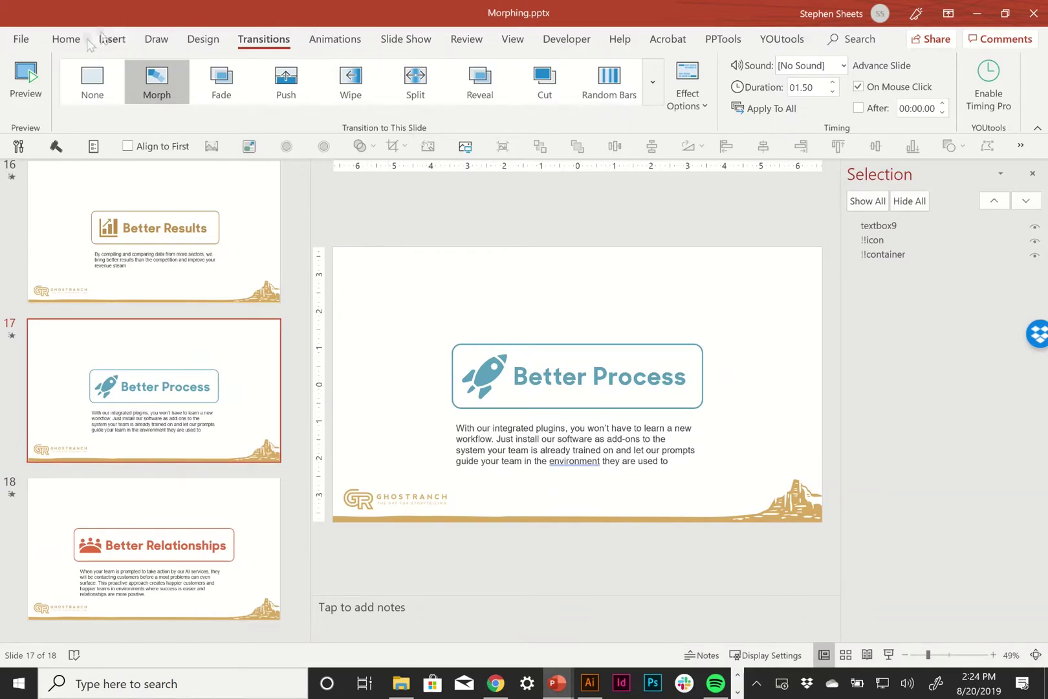
left_click(67, 41)
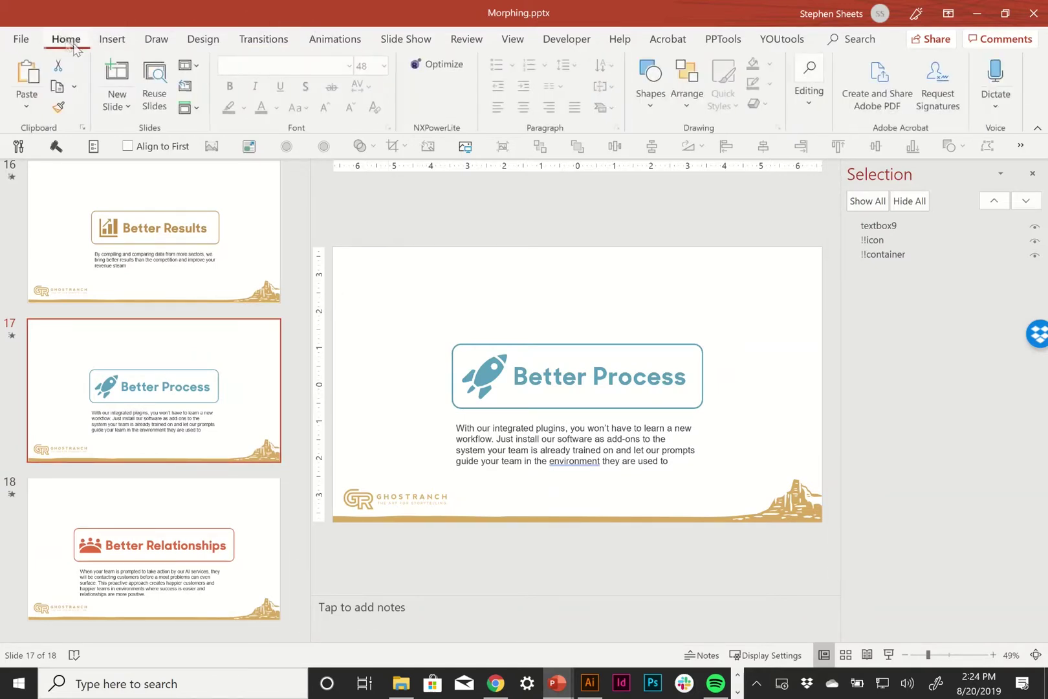
Step: Draw a rectangle over slide 17's body text, set No Fill, and send it to back
left_click(648, 98)
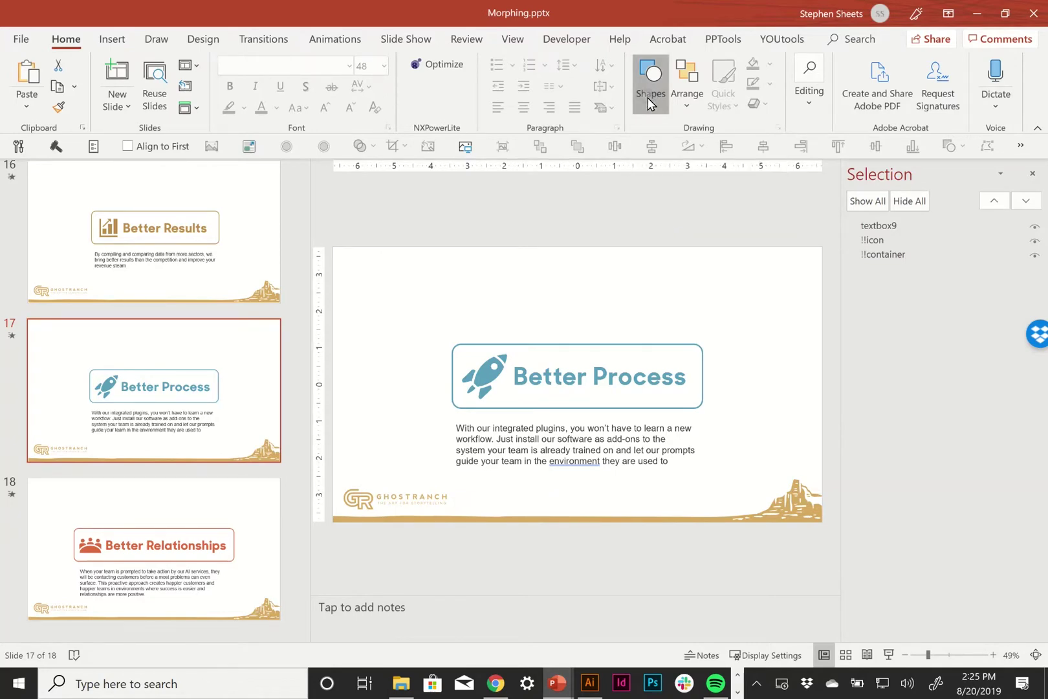
left_click(705, 142)
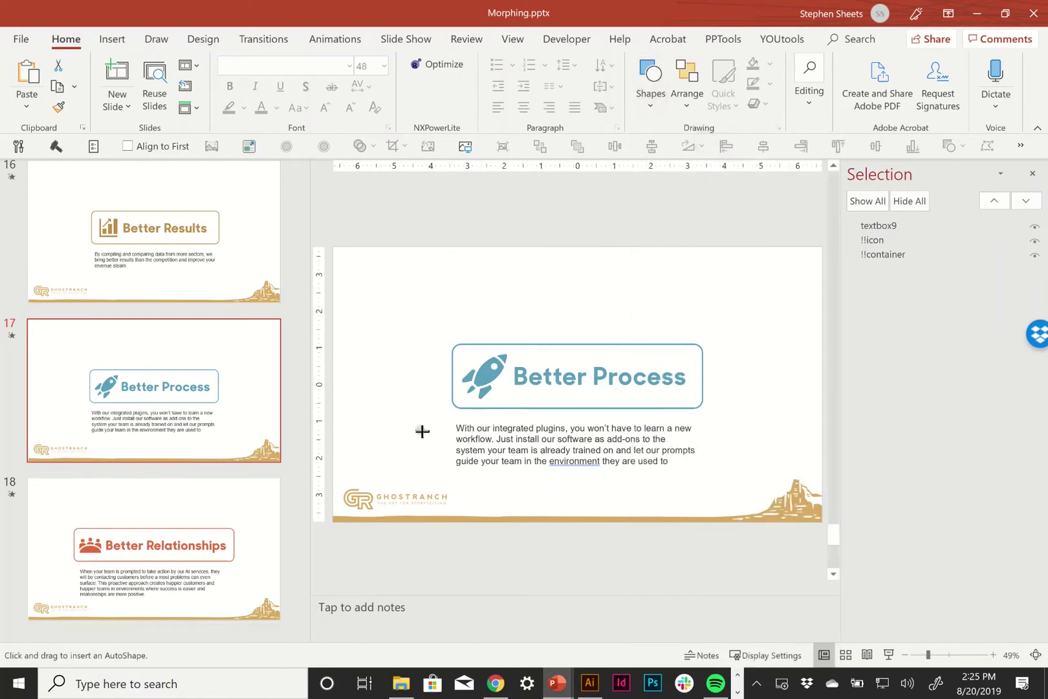
left_click_drag(425, 415, 455, 446)
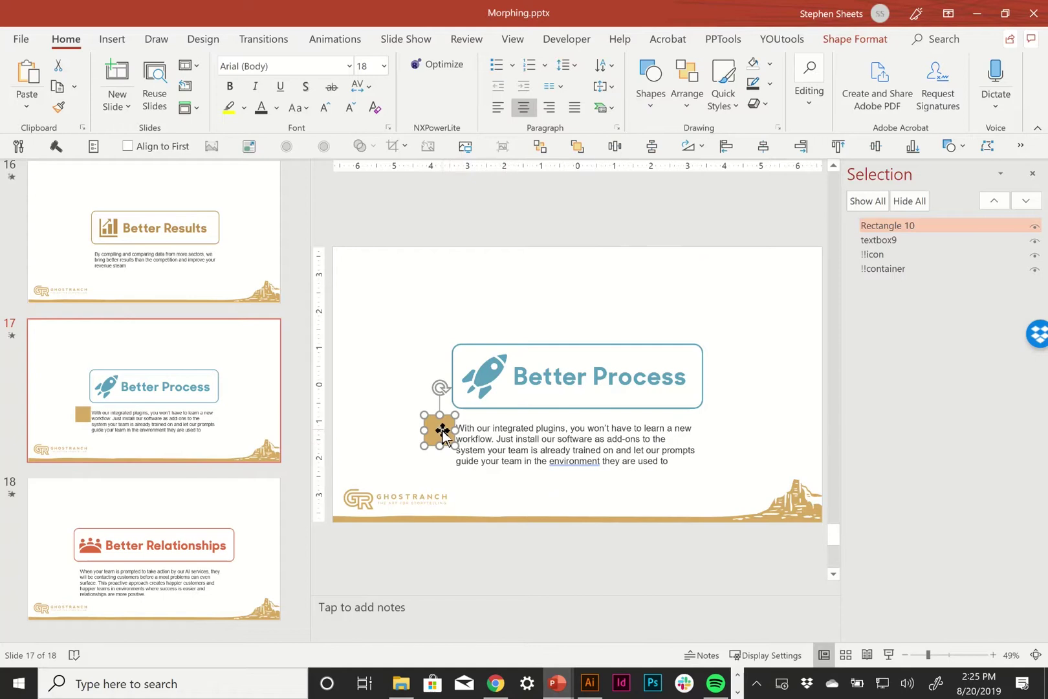
left_click_drag(442, 431, 517, 445)
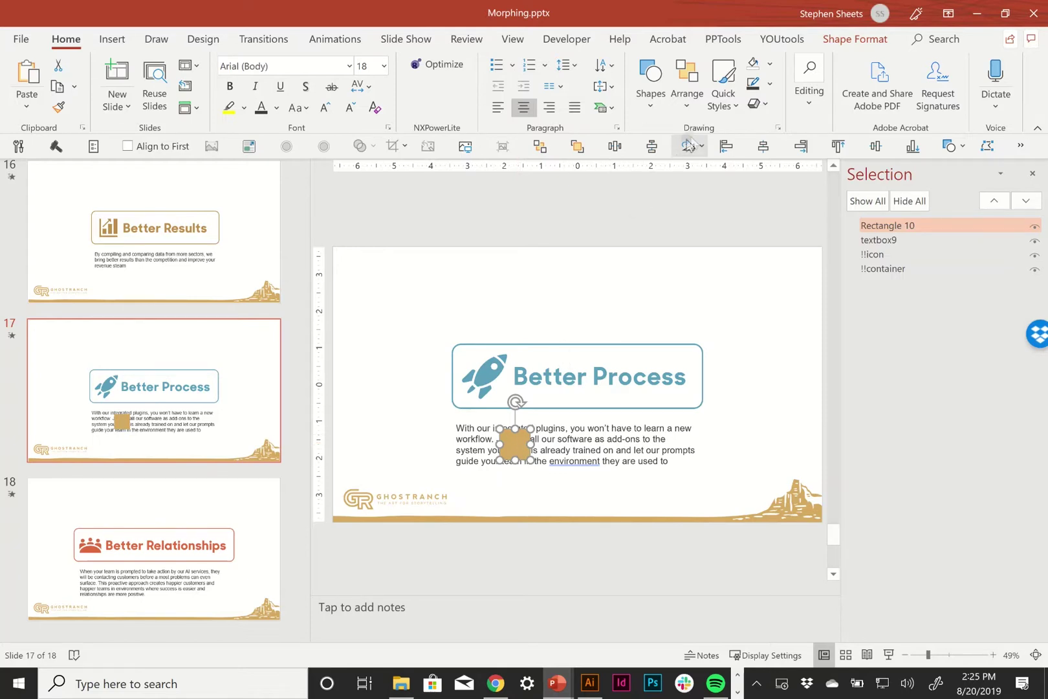
left_click(774, 65)
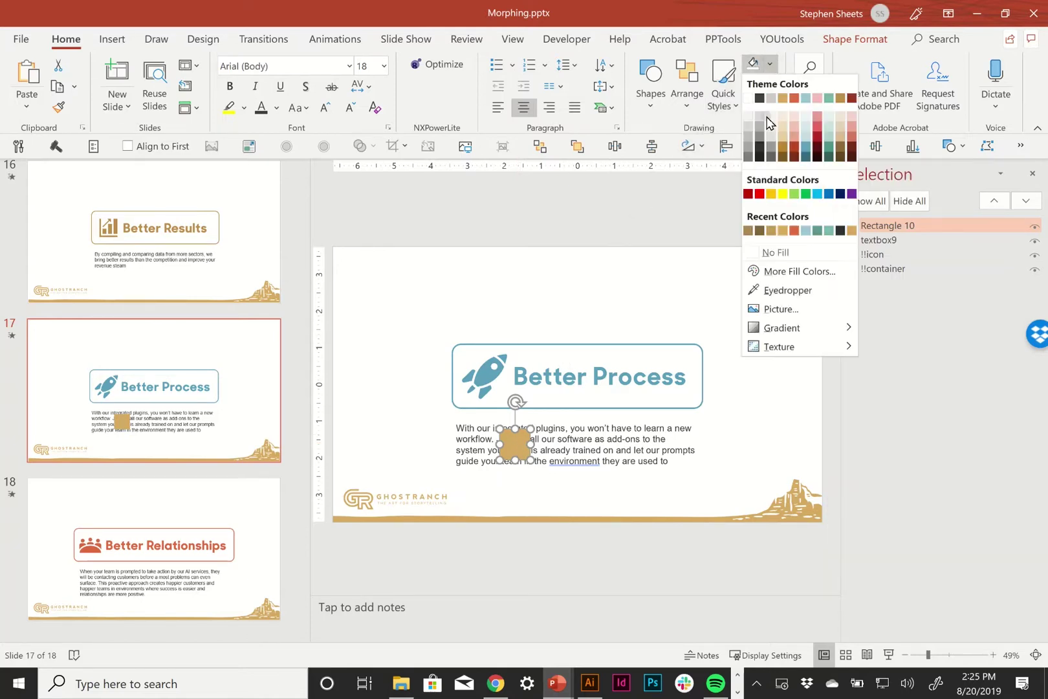
left_click(758, 250)
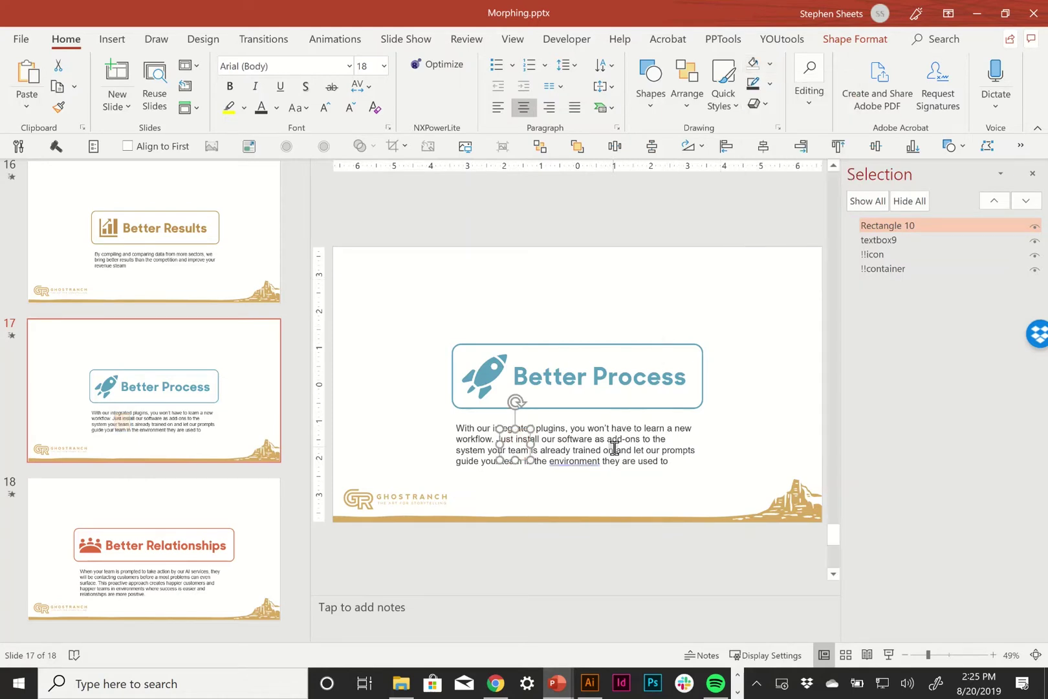
left_click(540, 146)
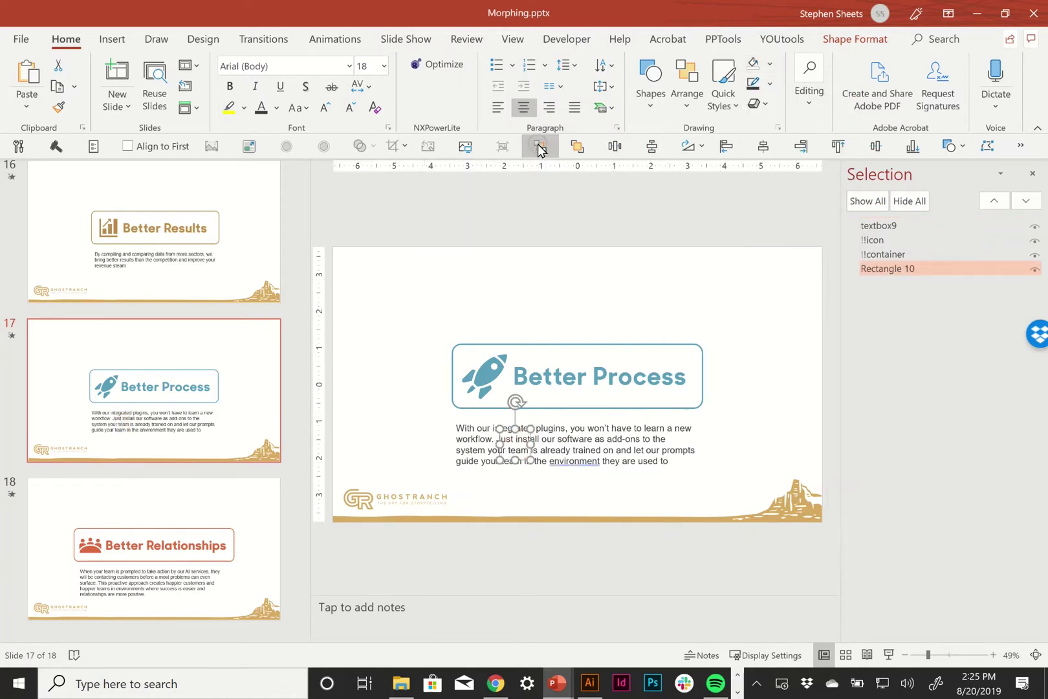
Step: Group the rectangle with textbox9 into Group 11, then go to slide 16
left_click(623, 444, "shift")
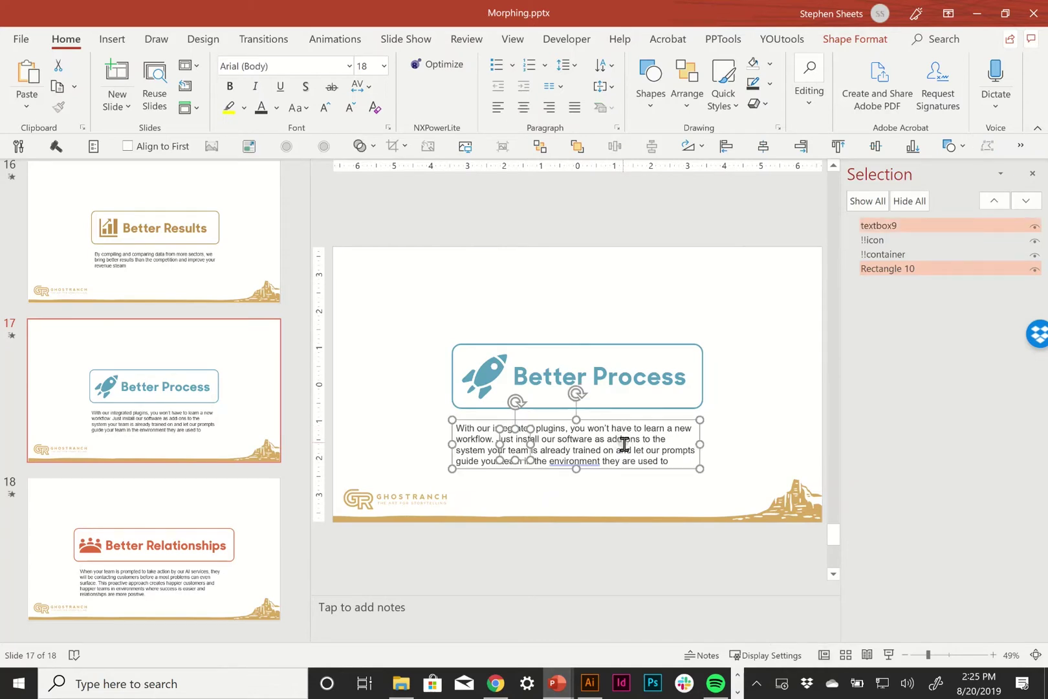
key("ctrl+g")
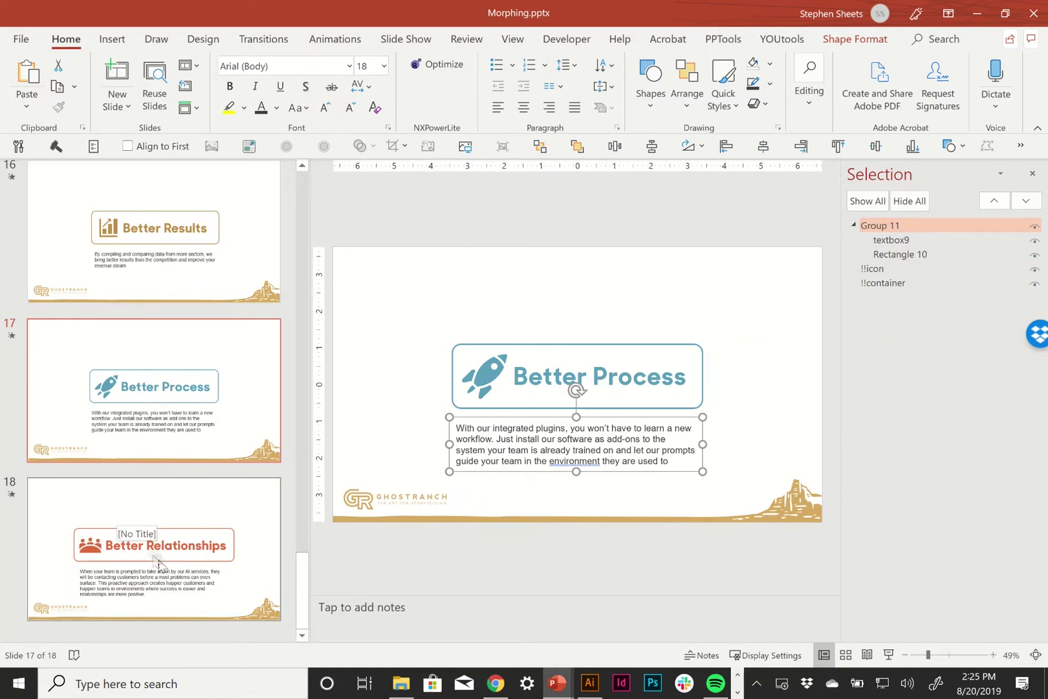
left_click(120, 257)
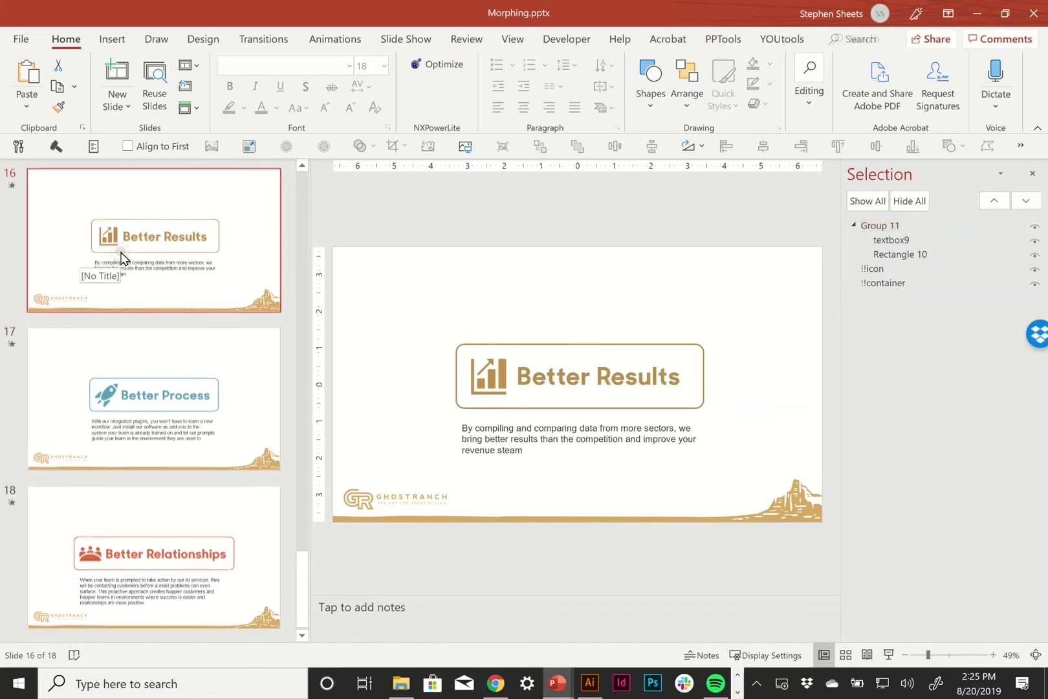
Step: Present the slideshow from slide 16 to check Morph, then return to slide 17
left_click(889, 653)
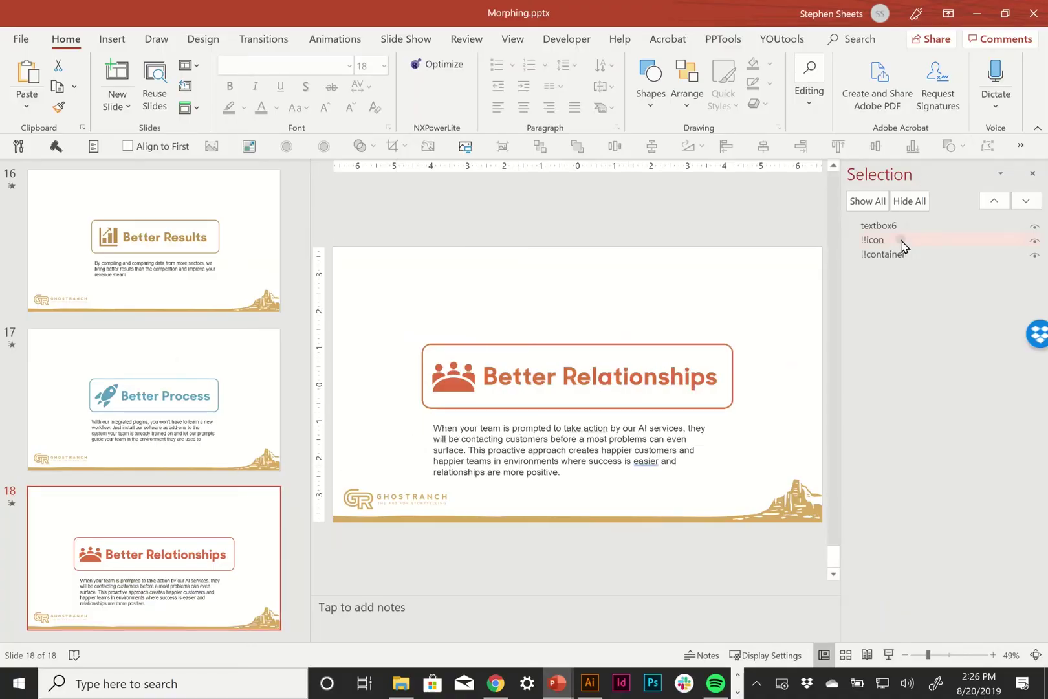
left_click(191, 432)
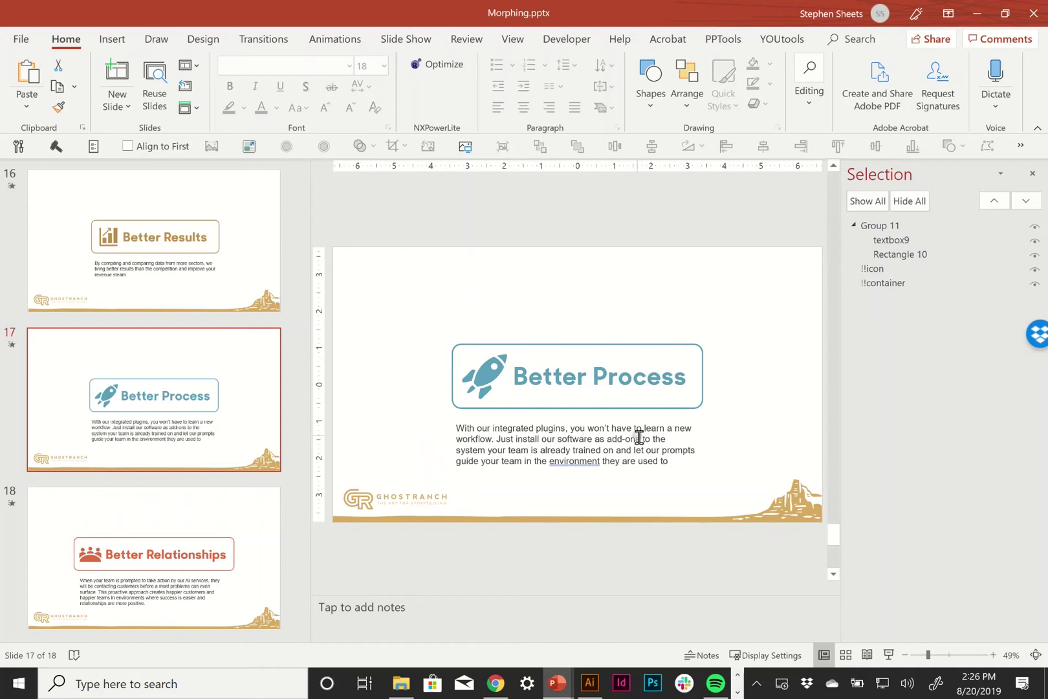